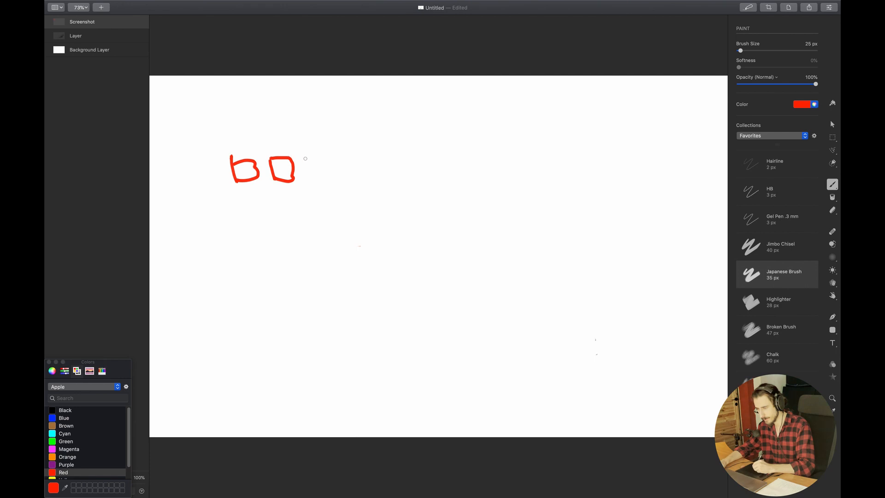
# - Complete the top row of four red boxes and hand-draw two rows of four narrow boxes beneath it
pyautogui.moveTo(304, 154)
pyautogui.mouseDown()
pyautogui.moveTo(306, 182)
pyautogui.moveTo(322, 146)
pyautogui.moveTo(298, 148)
pyautogui.mouseUp()
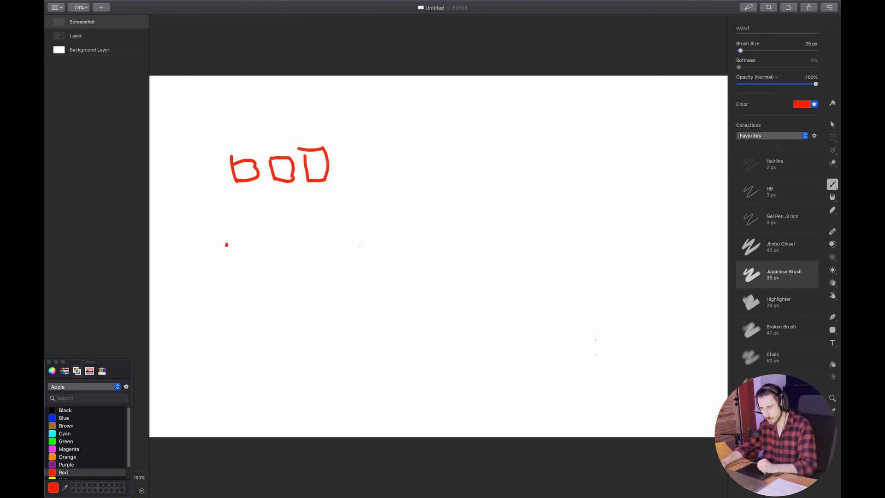
pyautogui.moveTo(226, 244)
pyautogui.mouseDown()
pyautogui.moveTo(229, 266)
pyautogui.moveTo(233, 241)
pyautogui.moveTo(266, 240)
pyautogui.moveTo(276, 259)
pyautogui.moveTo(281, 239)
pyautogui.moveTo(316, 259)
pyautogui.moveTo(306, 238)
pyautogui.mouseUp()
pyautogui.moveTo(340, 148); pyautogui.dragTo(350, 146)
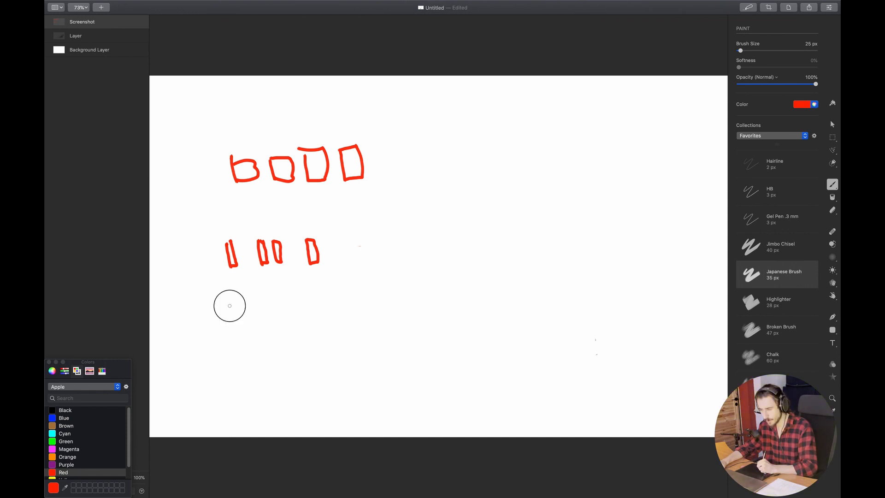
pyautogui.moveTo(229, 305); pyautogui.dragTo(243, 328)
pyautogui.moveTo(266, 301)
pyautogui.mouseDown()
pyautogui.moveTo(272, 320)
pyautogui.moveTo(276, 304)
pyautogui.moveTo(287, 321)
pyautogui.moveTo(293, 306)
pyautogui.moveTo(308, 318)
pyautogui.moveTo(315, 306)
pyautogui.moveTo(306, 302)
pyautogui.mouseUp()
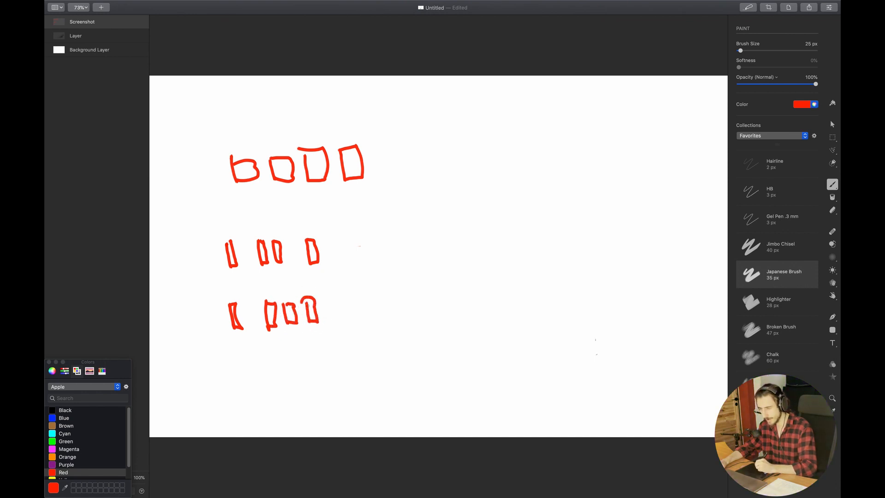
# - Draw a row of four spaced vertical red strokes below the three rows of boxes
pyautogui.moveTo(234, 360); pyautogui.dragTo(243, 397)
pyautogui.moveTo(283, 360); pyautogui.dragTo(288, 391)
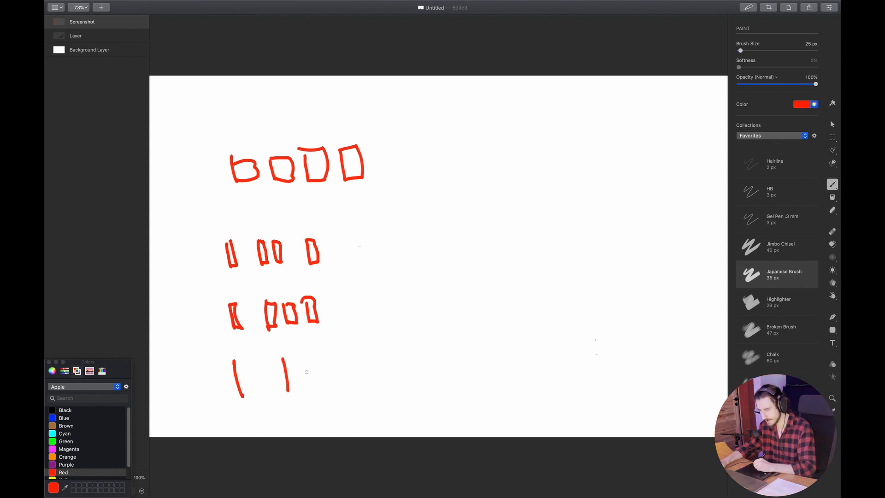
pyautogui.moveTo(338, 355); pyautogui.dragTo(345, 382)
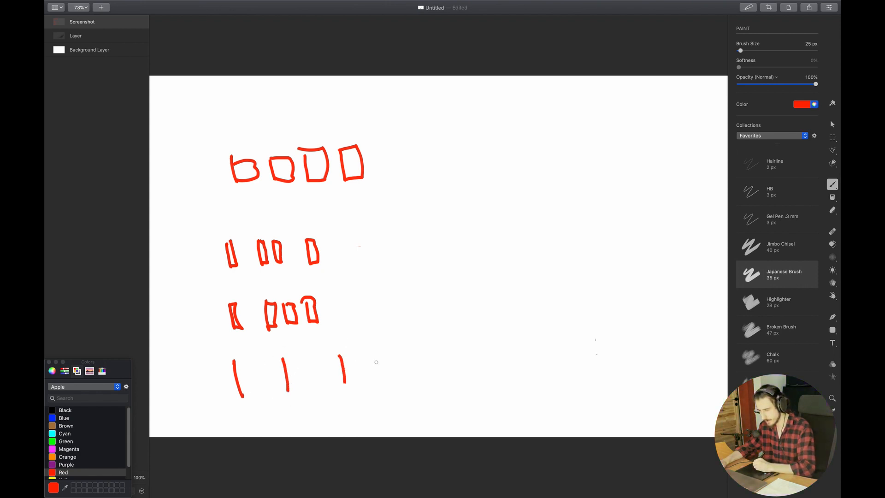
pyautogui.moveTo(381, 355); pyautogui.dragTo(383, 391)
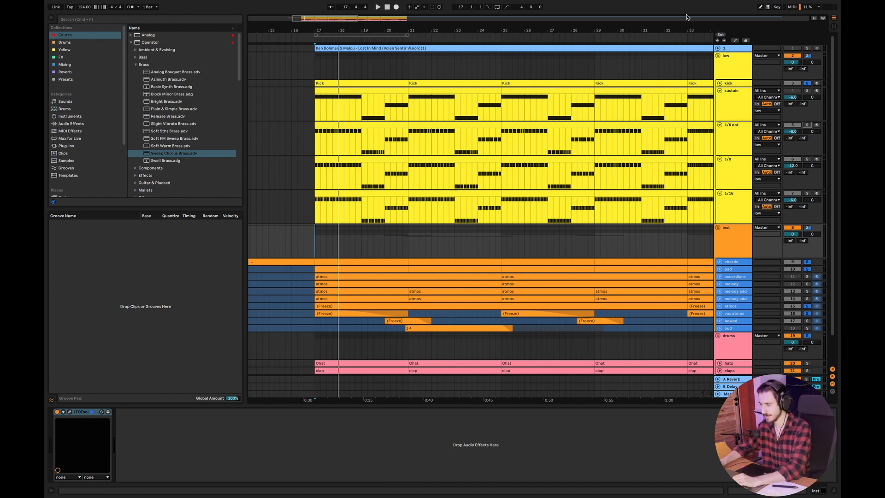
# - In Ableton Live, solo the sustain track, open its first clip's notes and play them, then close the clip view
pyautogui.click(807, 91)
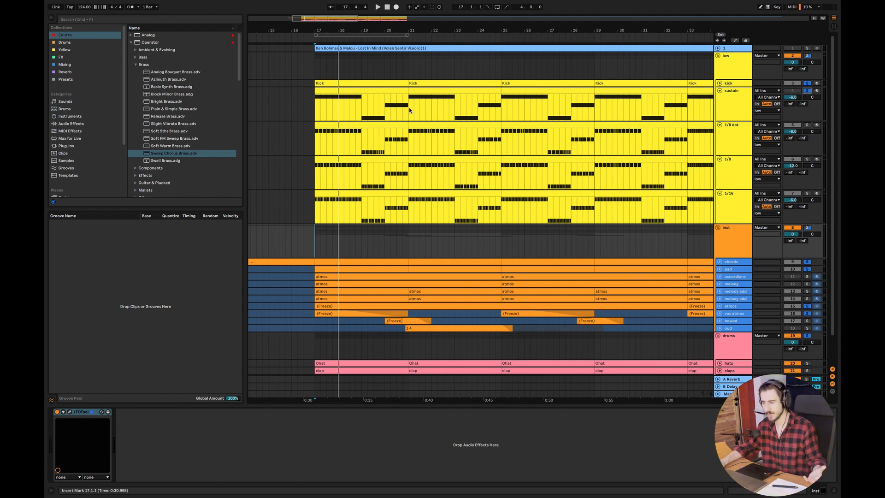
pyautogui.doubleClick(336, 97)
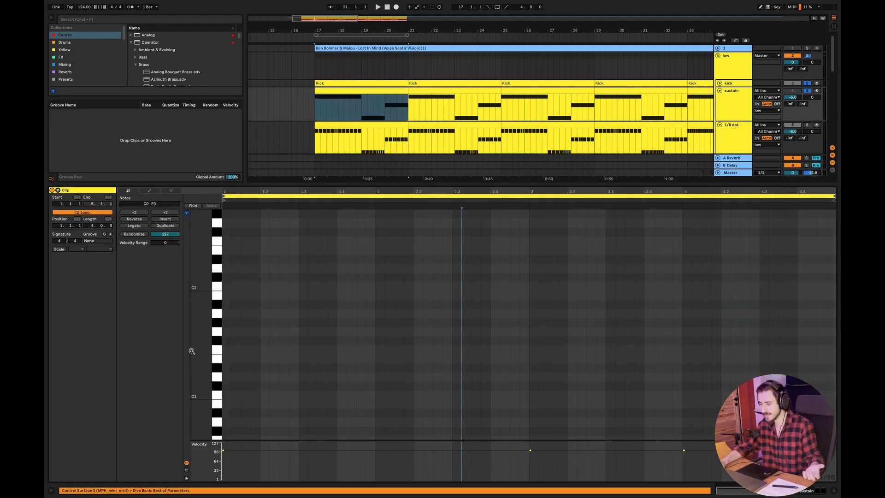
pyautogui.moveTo(192, 352); pyautogui.dragTo(192, 261)
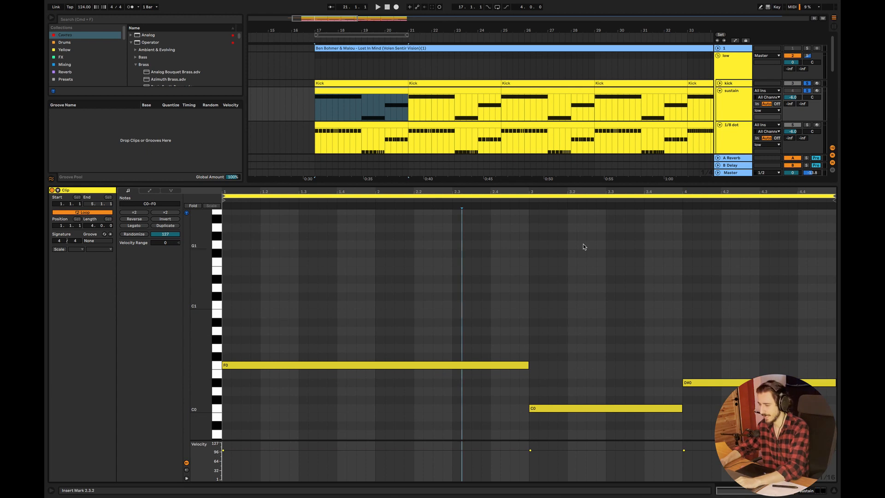
pyautogui.press('space')
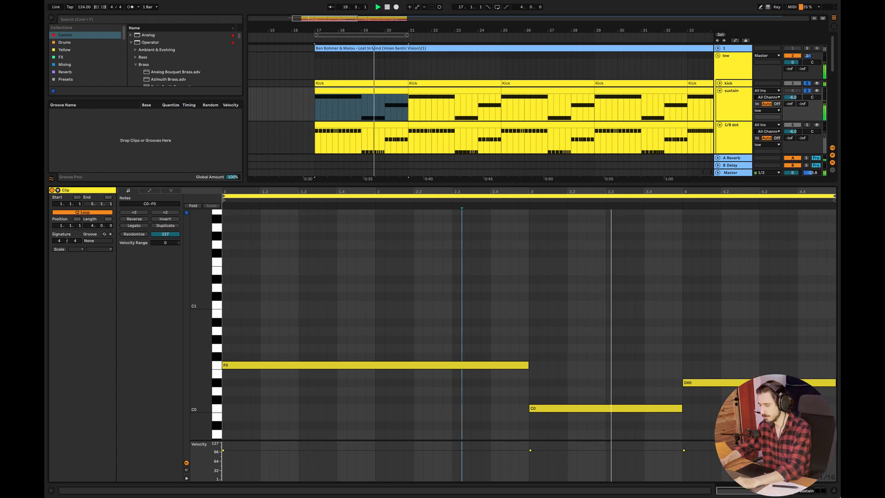
pyautogui.click(833, 490)
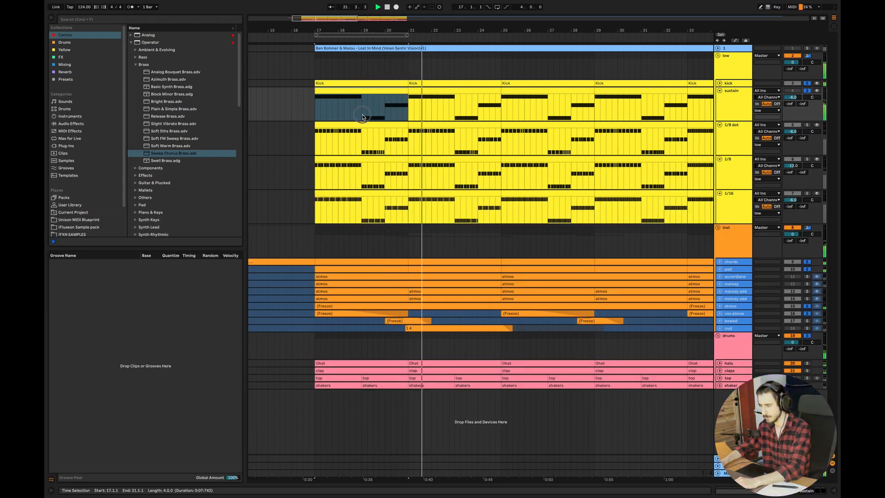
# - Reopen the first sustain clip to examine its long bass notes, then return to the full arrangement
pyautogui.click(319, 109)
pyautogui.click(318, 108)
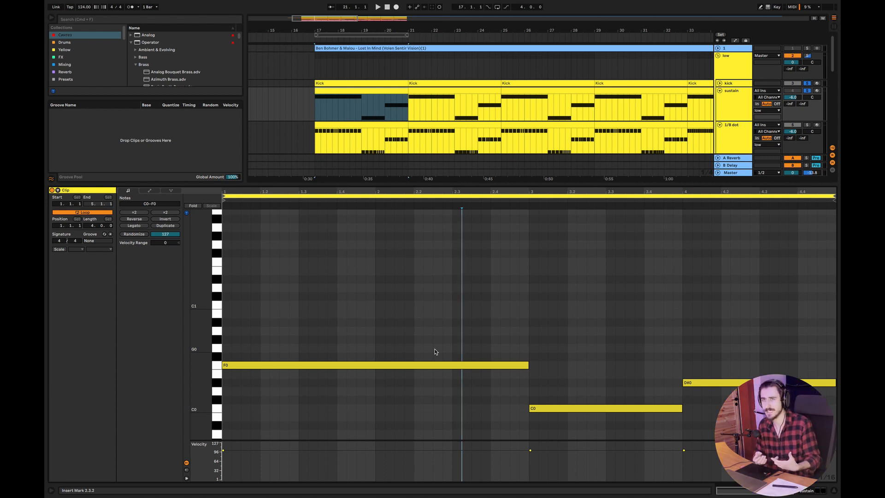
pyautogui.click(835, 492)
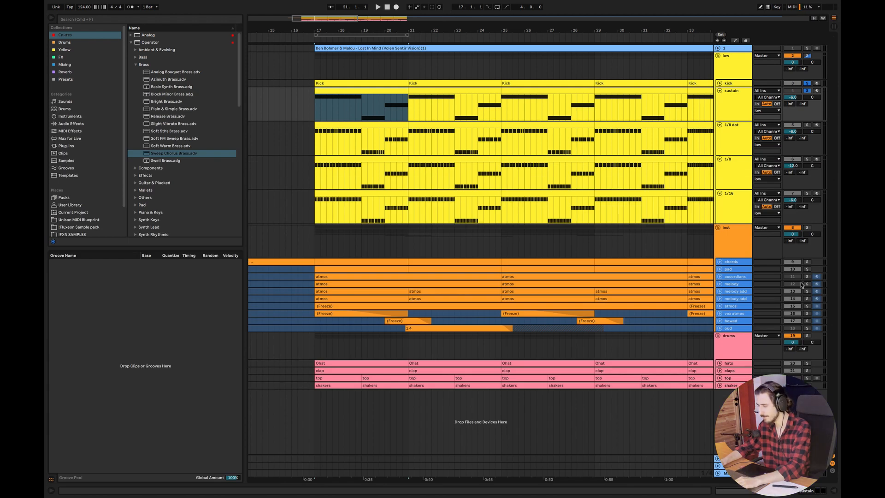
# - Solo the inst group and play the arrangement from the start of bar 17
pyautogui.click(310, 234)
pyautogui.click(808, 228)
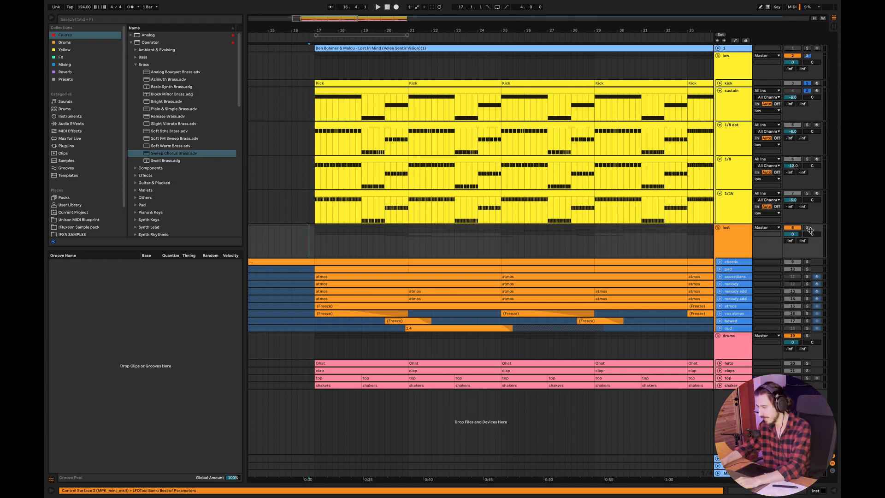
pyautogui.click(316, 241)
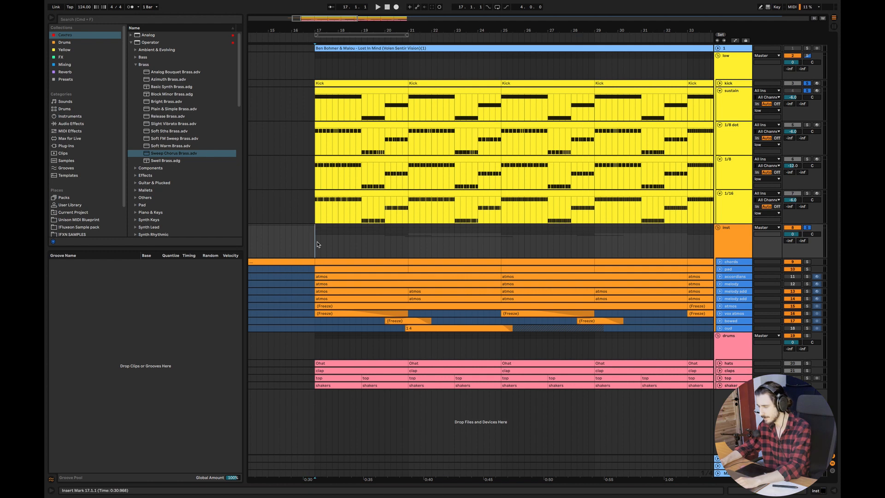
pyautogui.press('space')
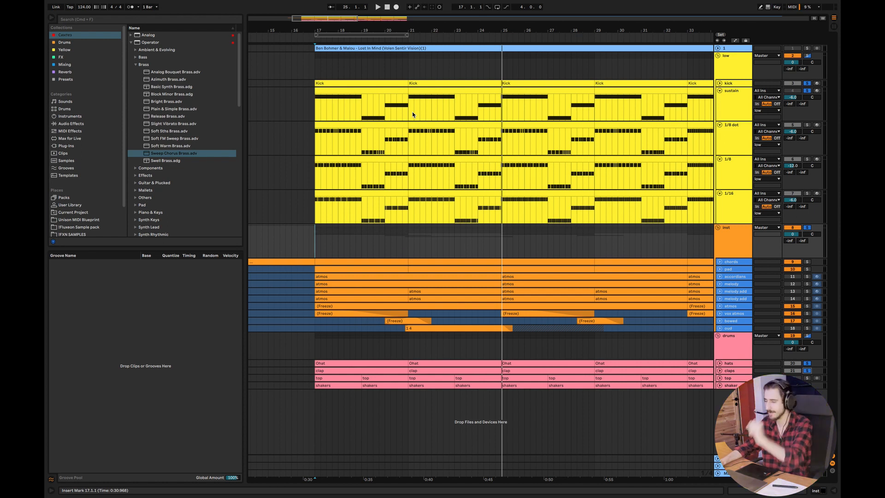
# - Solo the 1/8 dot track and audition the arrangement from the start of bar 17
pyautogui.click(312, 137)
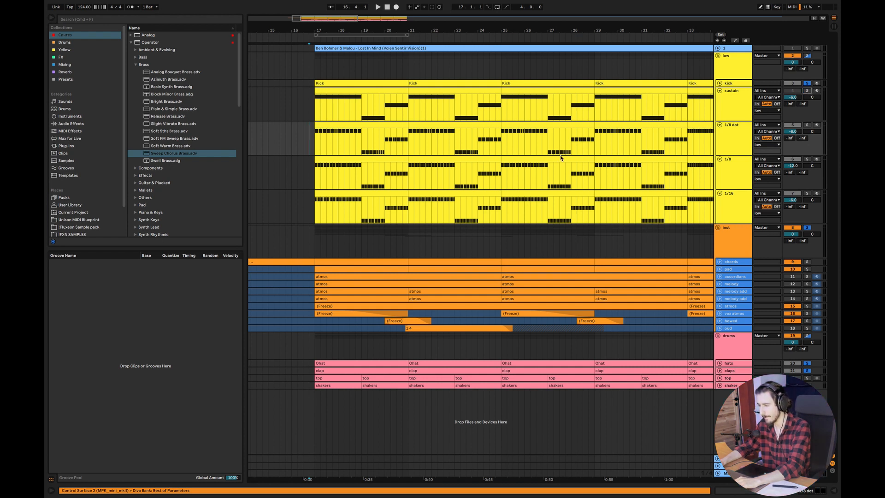
pyautogui.click(729, 141)
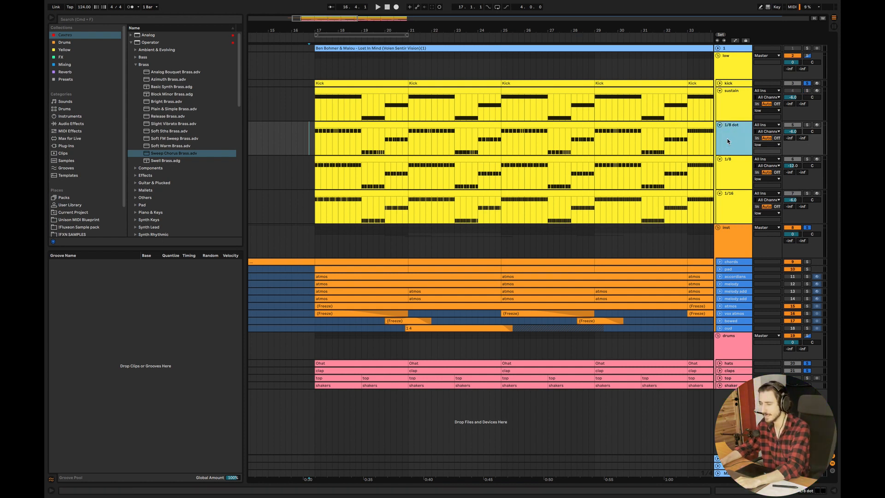
pyautogui.click(316, 149)
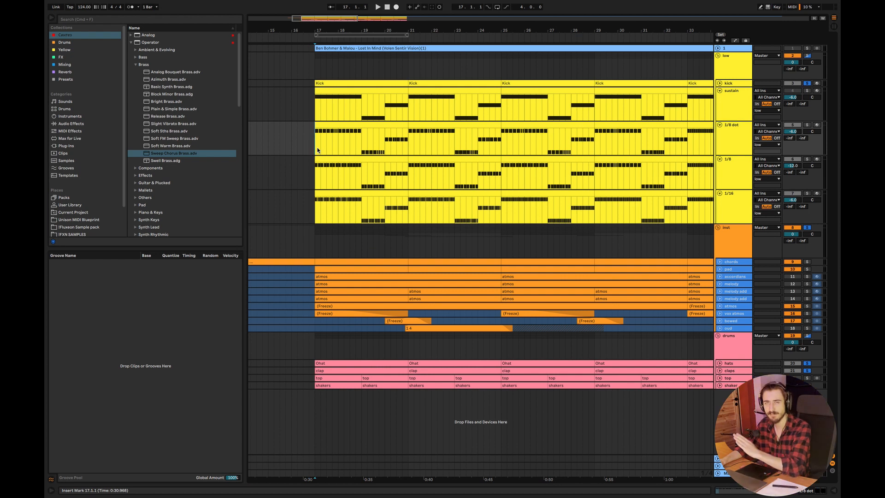
pyautogui.click(807, 124)
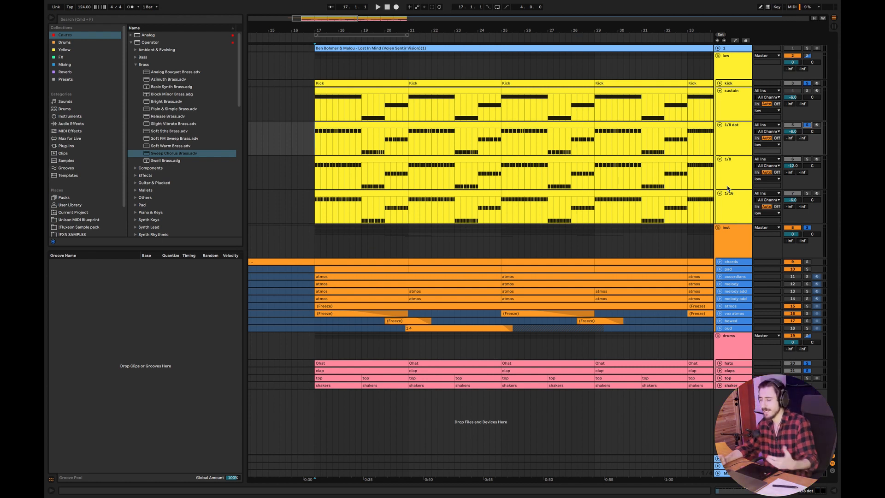
pyautogui.press('space')
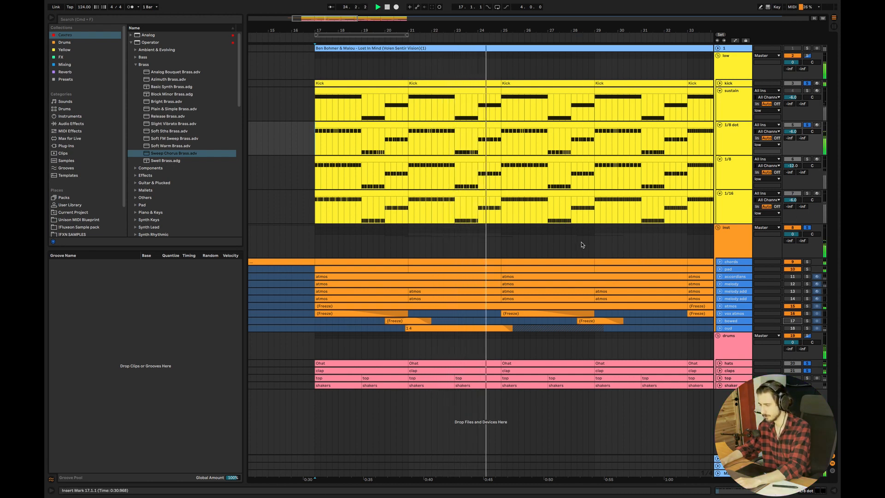
pyautogui.press('space')
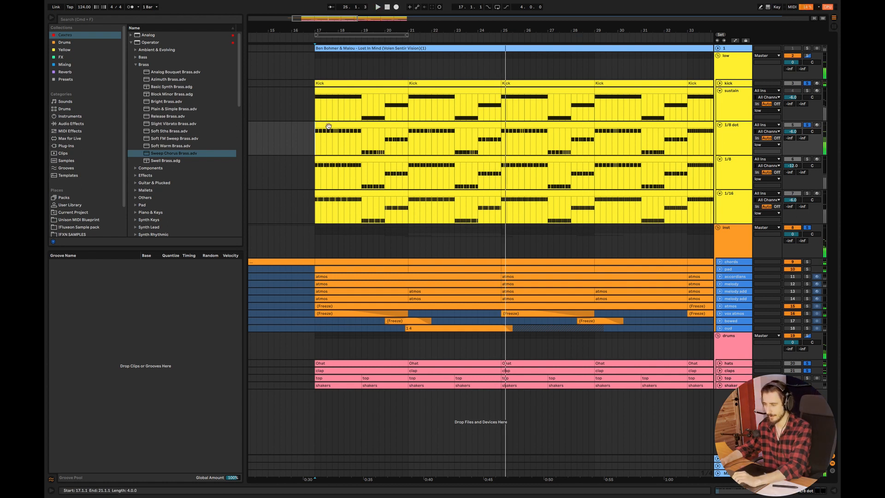
# - Open the first clip of the 1/8 dot track and choose a fixed 1/8 grid in its note editor
pyautogui.doubleClick(328, 125)
pyautogui.click(347, 274)
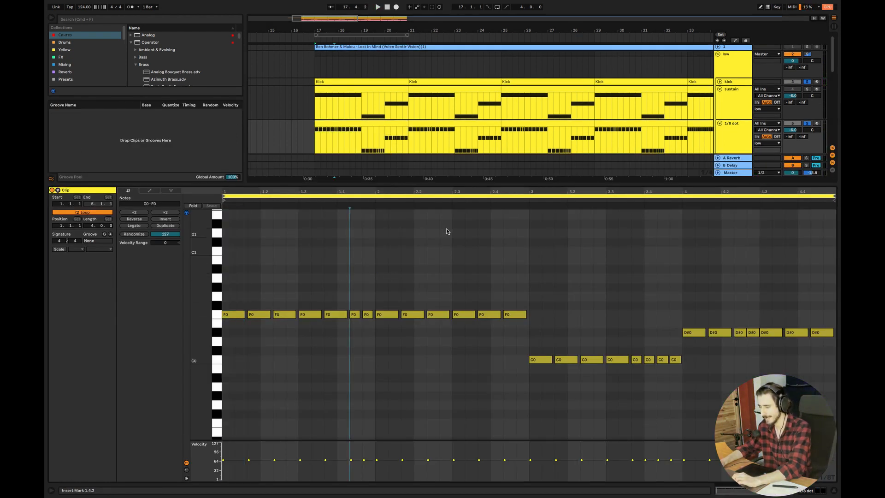
pyautogui.rightClick(445, 270)
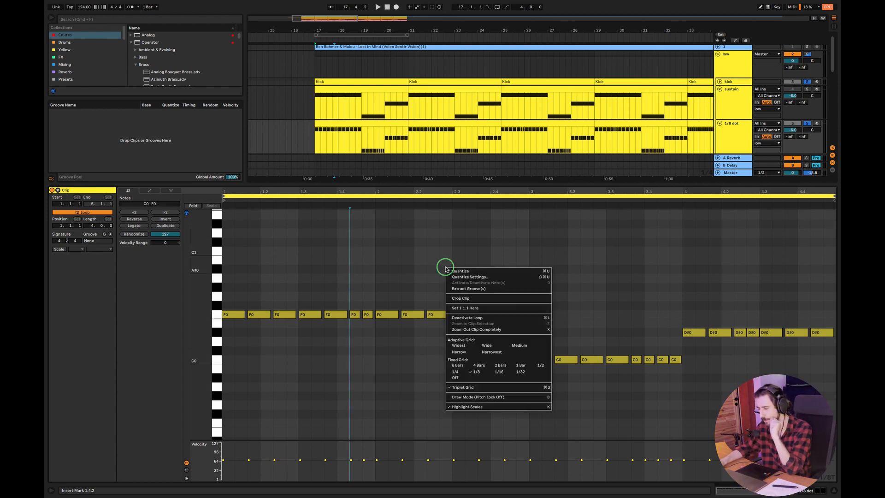
pyautogui.click(480, 373)
# - Turn the note editor's triplet grid off and back on
pyautogui.rightClick(405, 369)
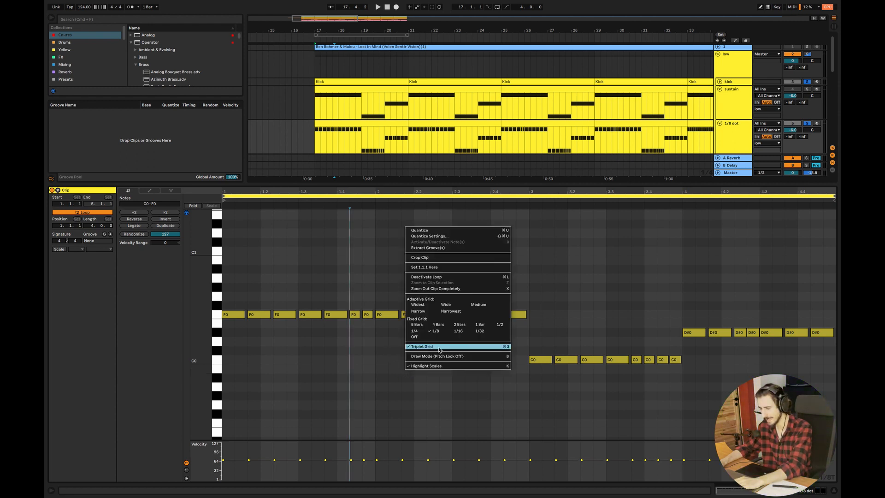
pyautogui.click(438, 348)
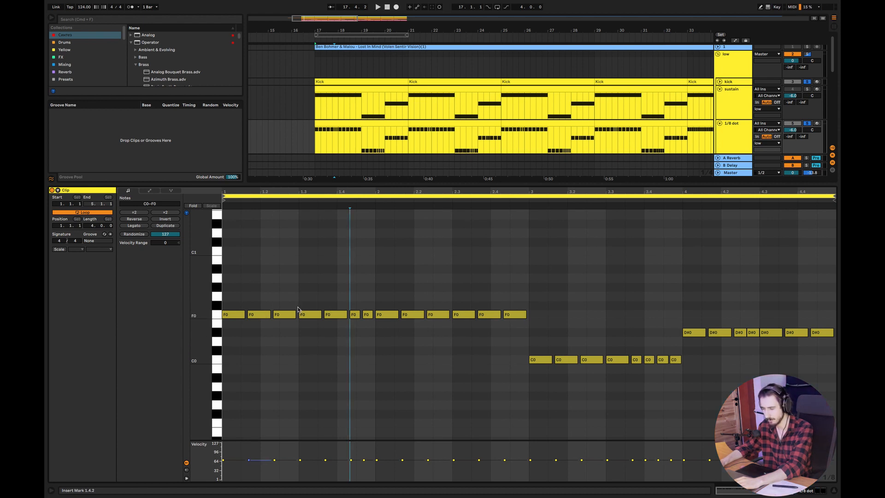
pyautogui.rightClick(315, 360)
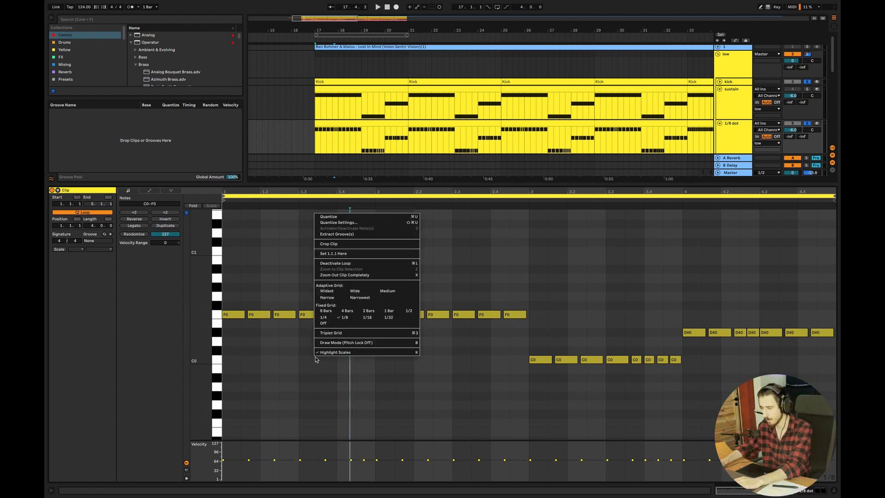
pyautogui.click(319, 332)
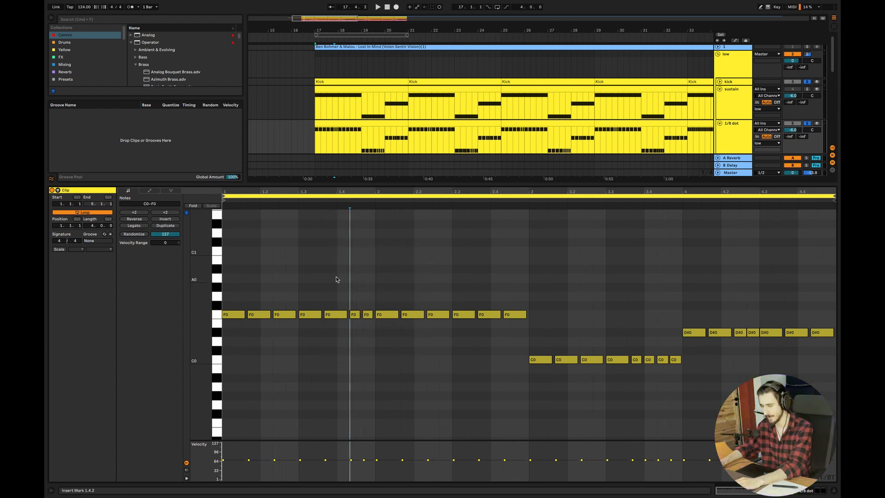
# - Play the 1/8 dot clip to hear its rhythm, then stop and place the insert marker at 1.4.3
pyautogui.press('space')
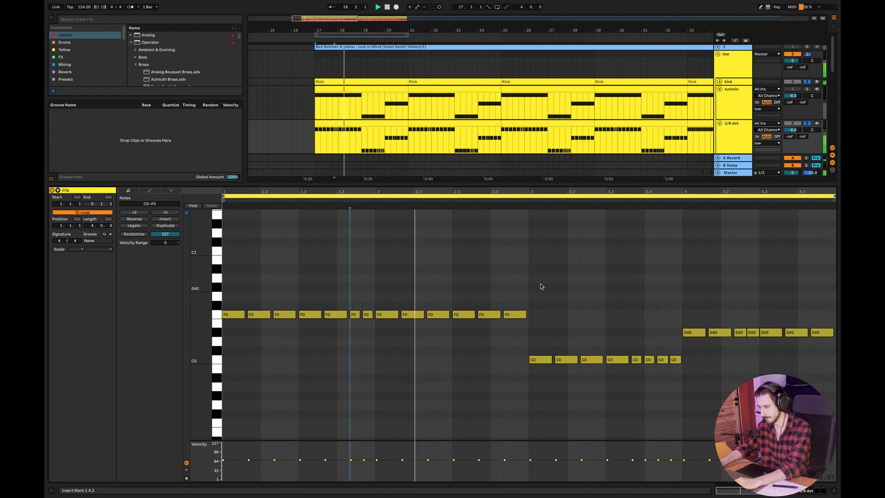
pyautogui.click(631, 294)
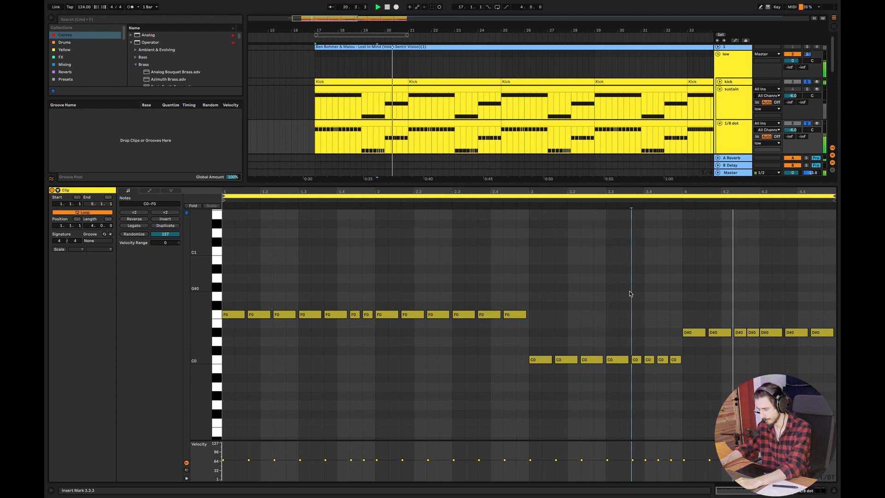
pyautogui.press('space')
pyautogui.click(363, 262)
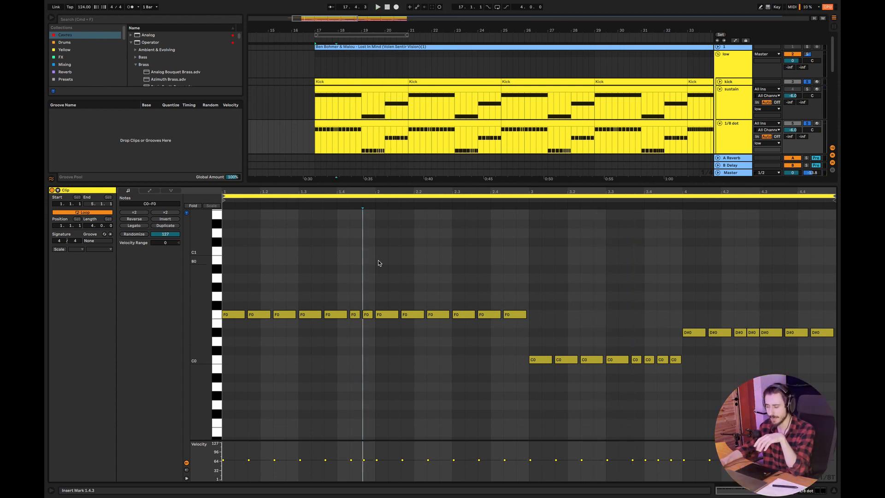
# - Mark out the two short F0 notes at the end of the first bar, then deselect them and replay the clip
pyautogui.moveTo(356, 347); pyautogui.dragTo(371, 315)
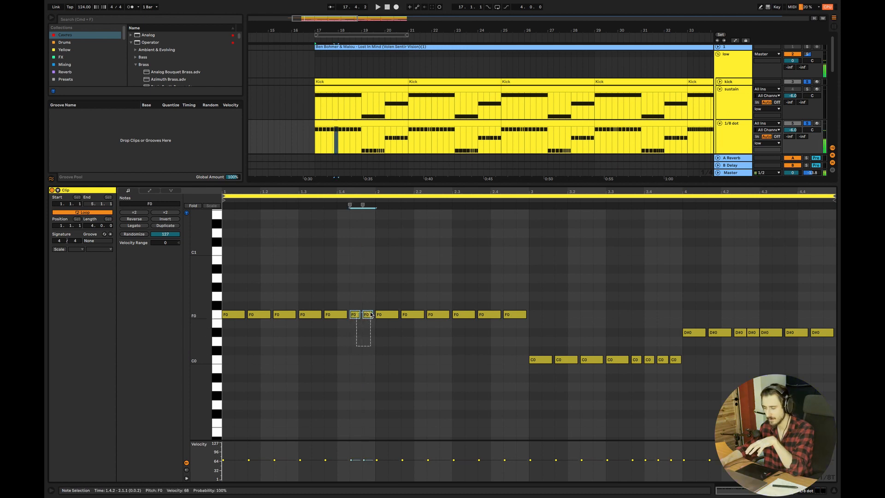
pyautogui.click(363, 339)
pyautogui.press('space')
pyautogui.click(389, 351)
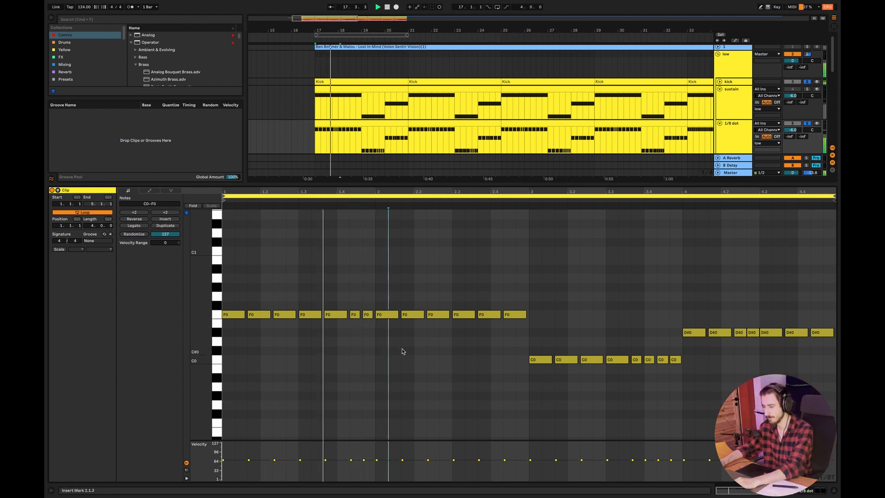
pyautogui.click(577, 304)
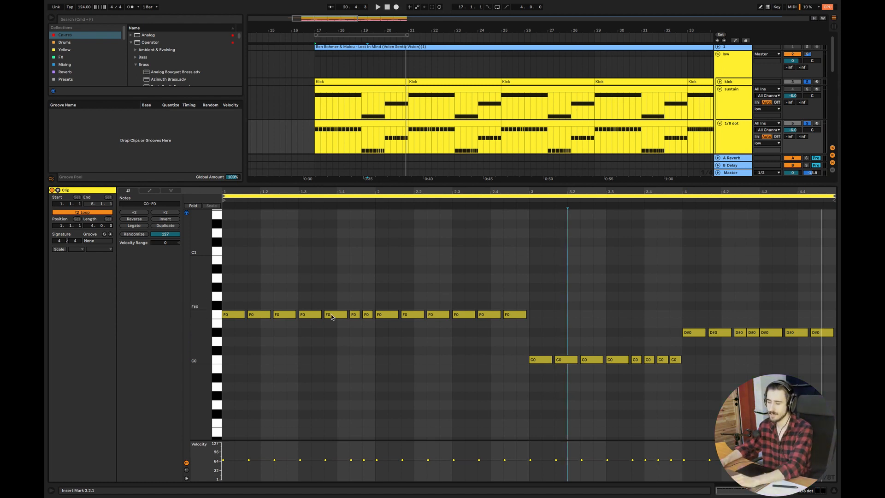
# - Shorten the first F0 note to one grid step, duplicate it up to the bar's last two short notes, and play the result
pyautogui.click(230, 315)
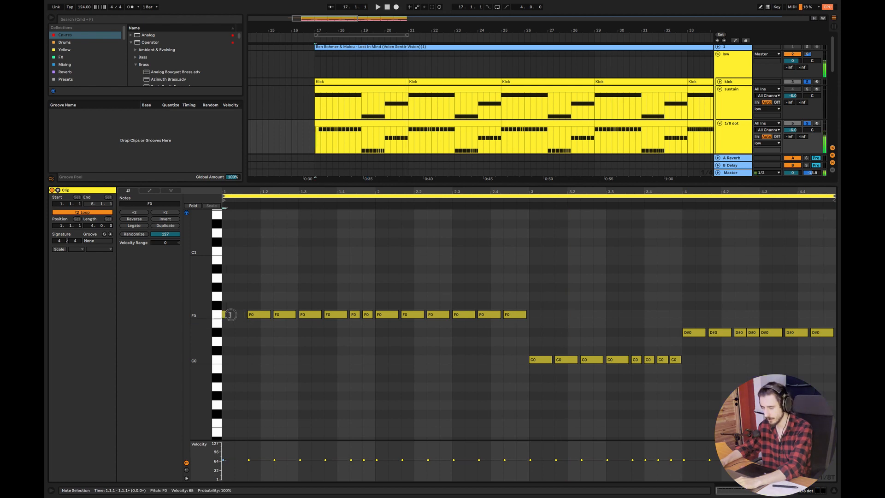
pyautogui.moveTo(230, 315); pyautogui.dragTo(233, 315)
pyautogui.press('super+d')
pyautogui.press('super+d')
pyautogui.press('super+d')
pyautogui.press('super+d')
pyautogui.press('super+d')
pyautogui.press('super+d')
pyautogui.press('super+d')
pyautogui.press('super+d')
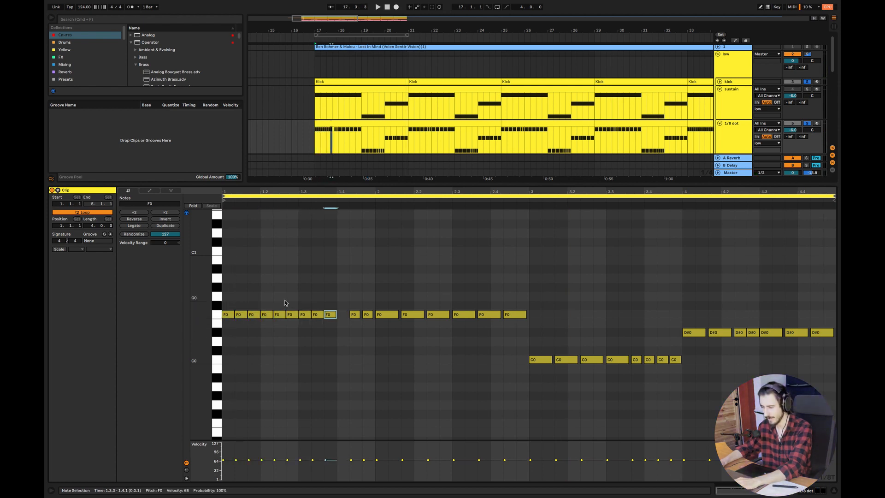
pyautogui.press('super+d')
pyautogui.press('space')
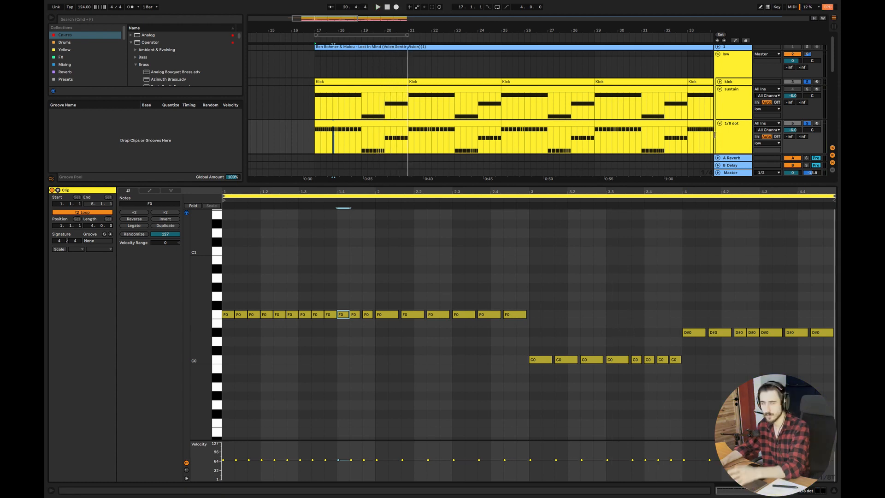
# - Close the note editor and switch the solo from the 1/8 dot track to the 1/8 track
pyautogui.click(693, 130)
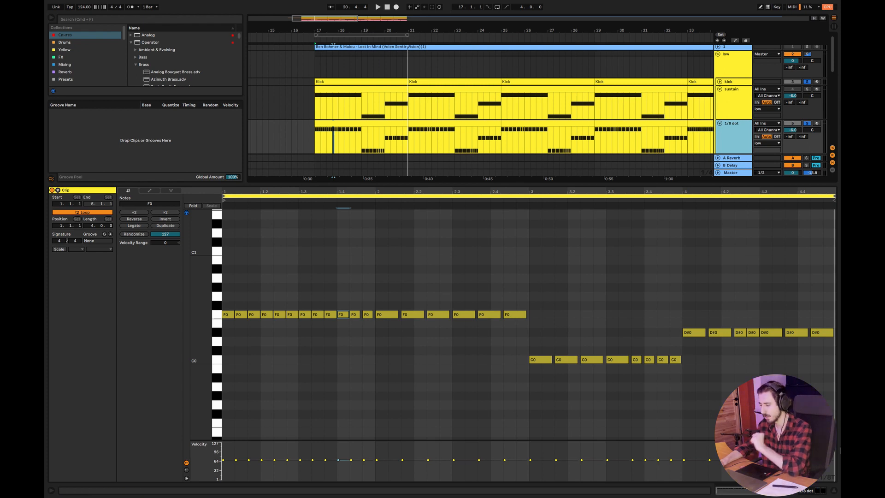
pyautogui.click(835, 492)
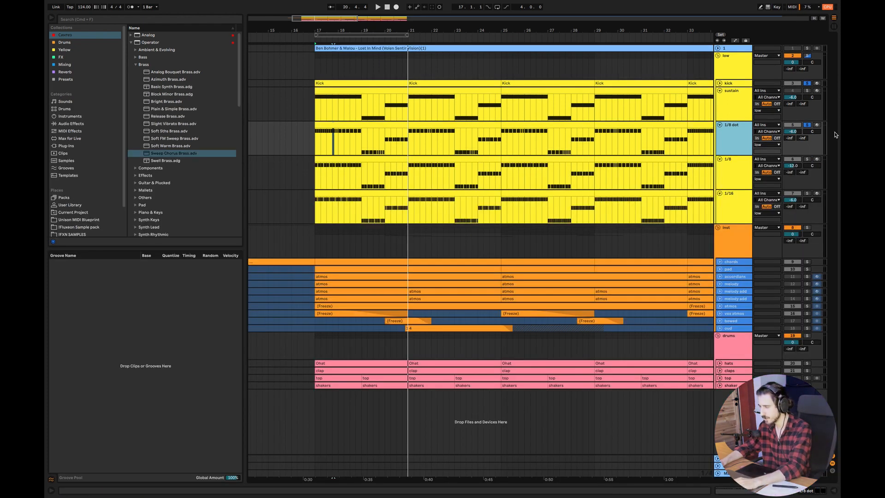
pyautogui.click(808, 126)
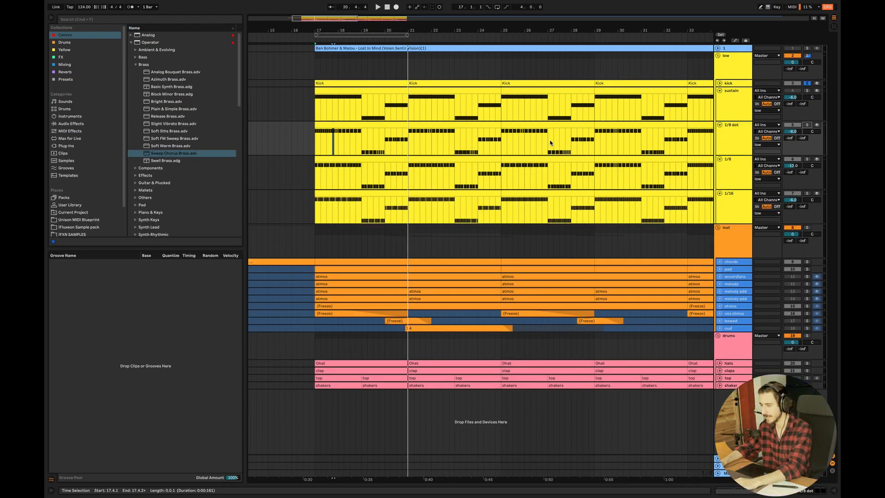
pyautogui.click(315, 187)
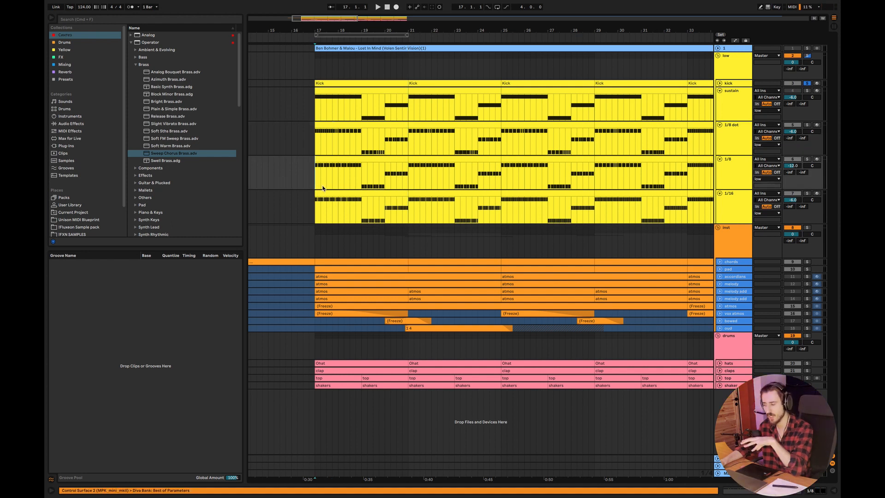
pyautogui.click(807, 159)
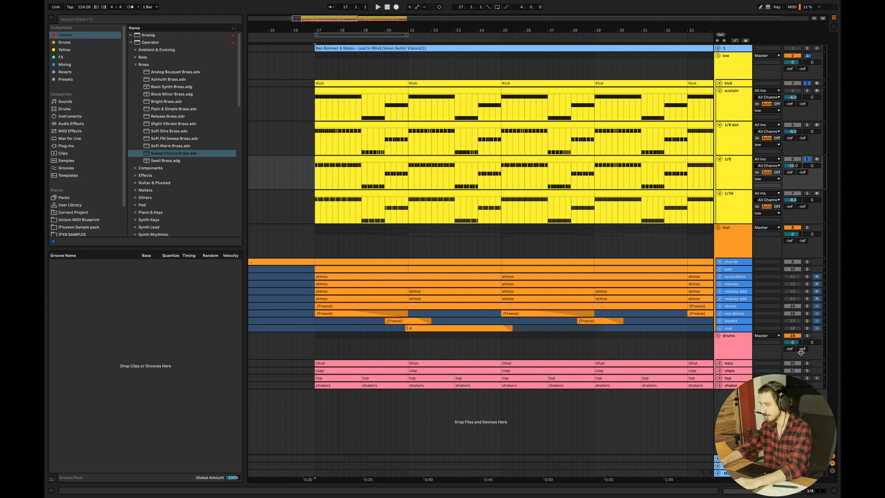
# - Solo the hats and claps tracks and the inst group alongside the 1/8 bass, and play from bar 17
pyautogui.click(807, 370)
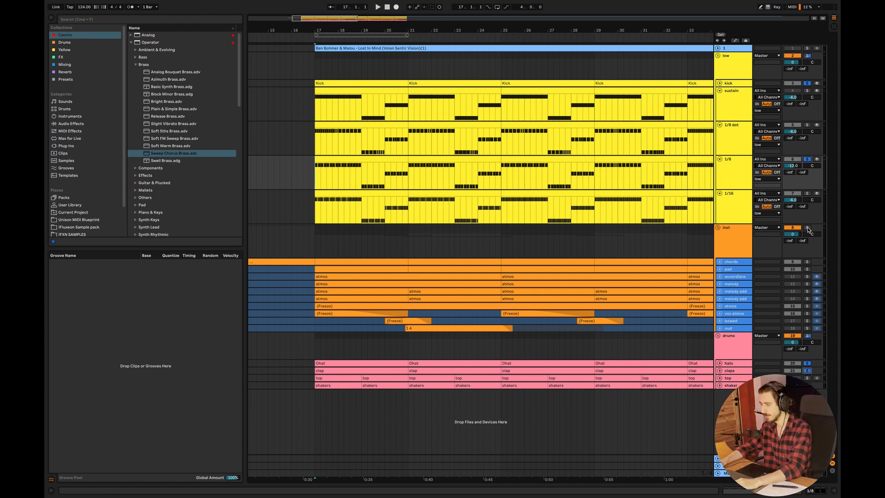
pyautogui.click(807, 229)
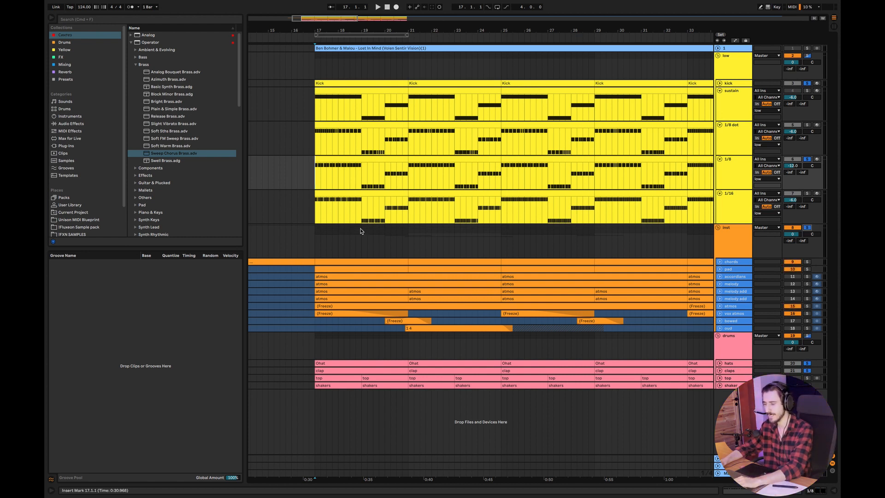
pyautogui.click(316, 238)
pyautogui.press('space')
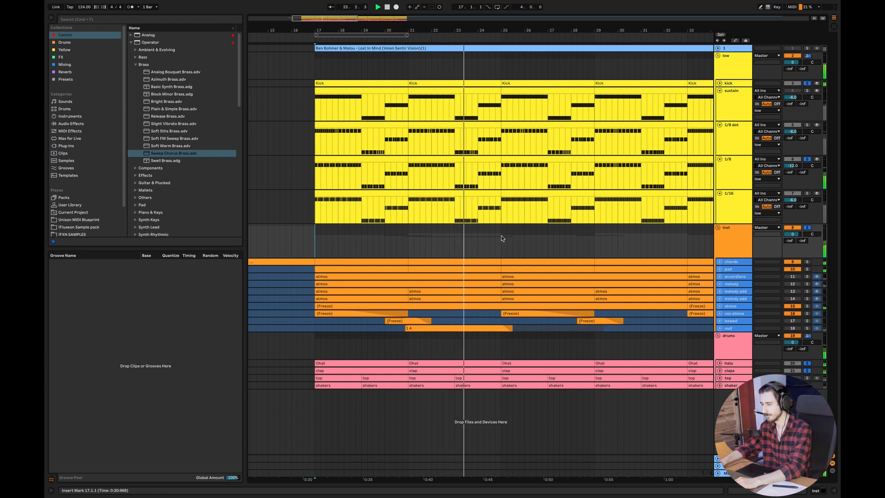
# - Open the first clip of the 1/8 track and choose a fixed 1/8 grid in its note editor
pyautogui.doubleClick(346, 163)
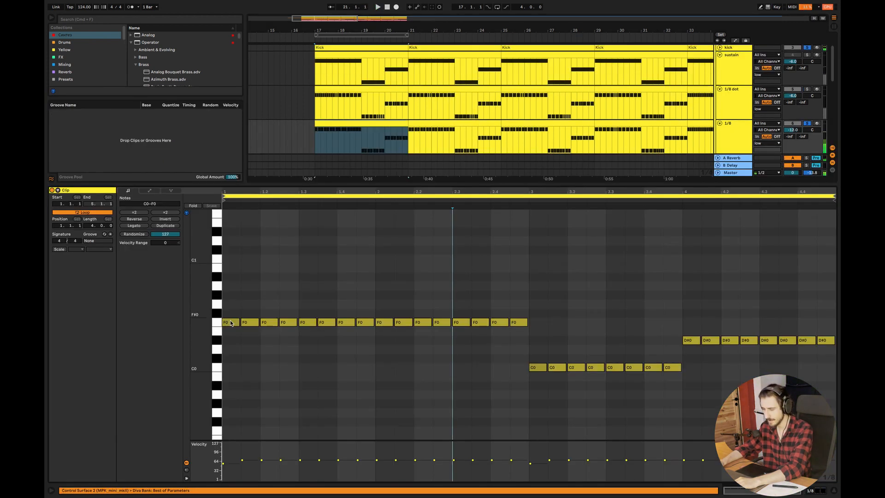
pyautogui.rightClick(404, 269)
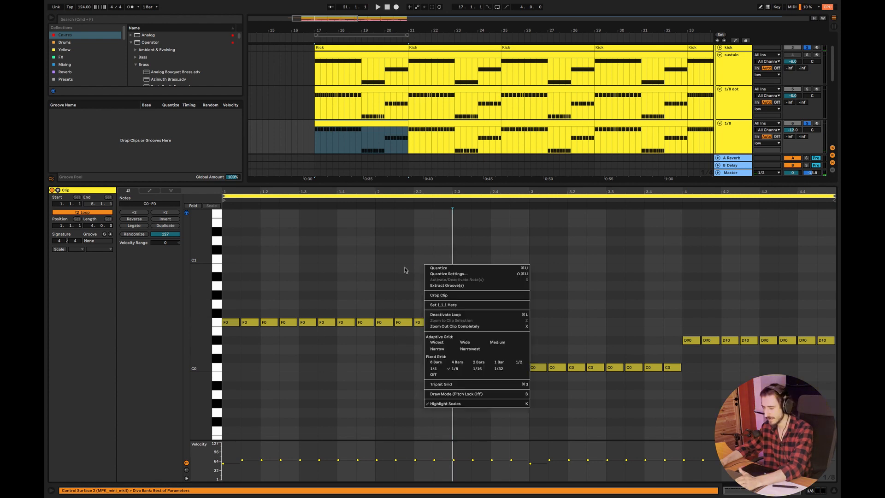
pyautogui.press('Escape')
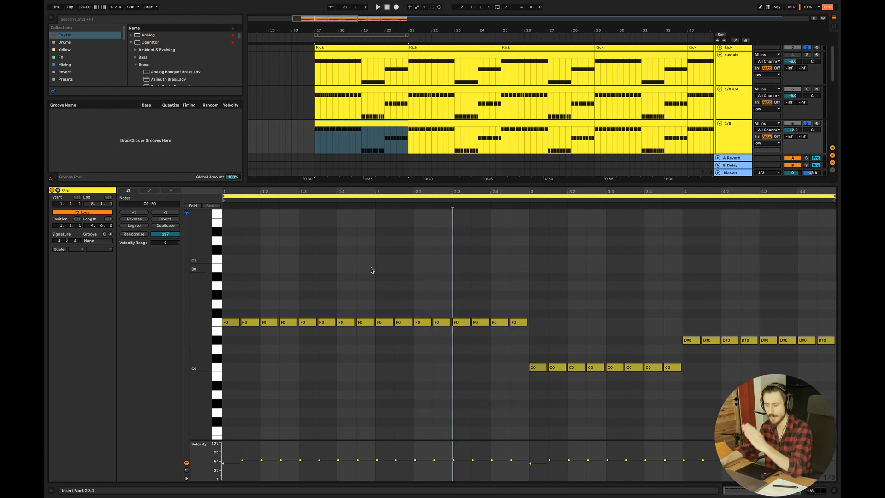
pyautogui.rightClick(335, 381)
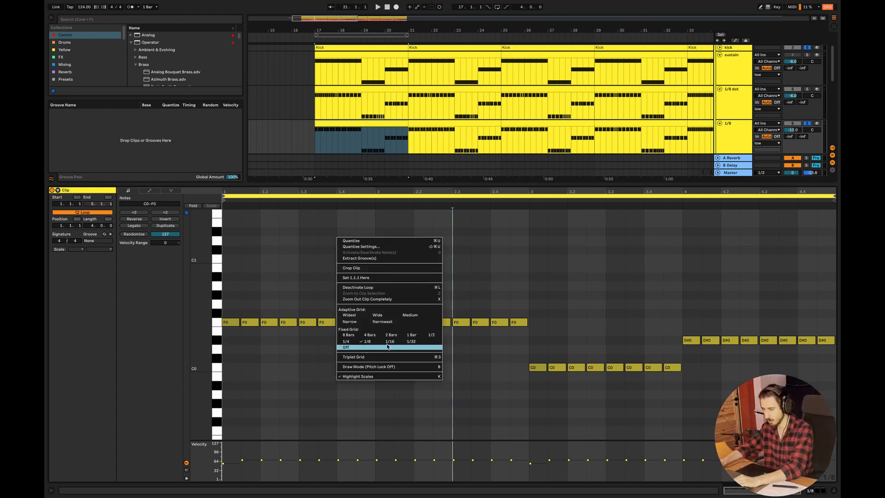
pyautogui.click(364, 341)
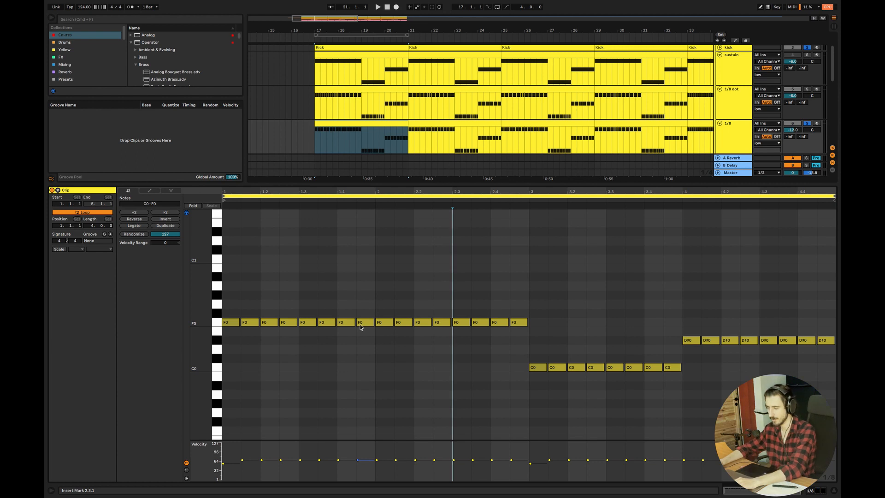
# - Play the 1/8 clip to hear its rhythm, then stop and close the note editor
pyautogui.press('space')
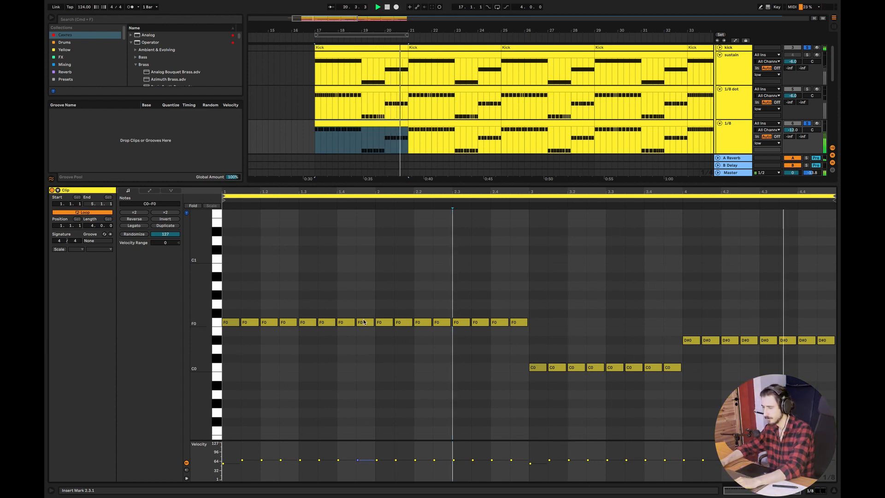
pyautogui.press('space')
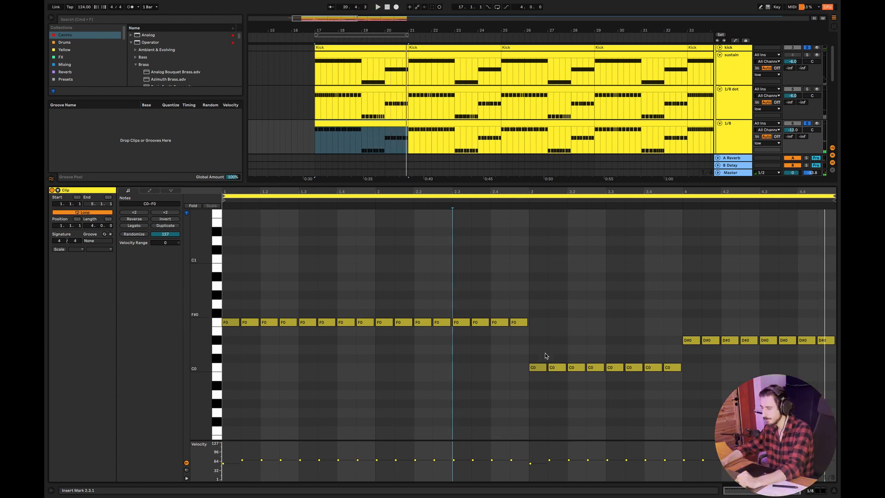
pyautogui.click(834, 490)
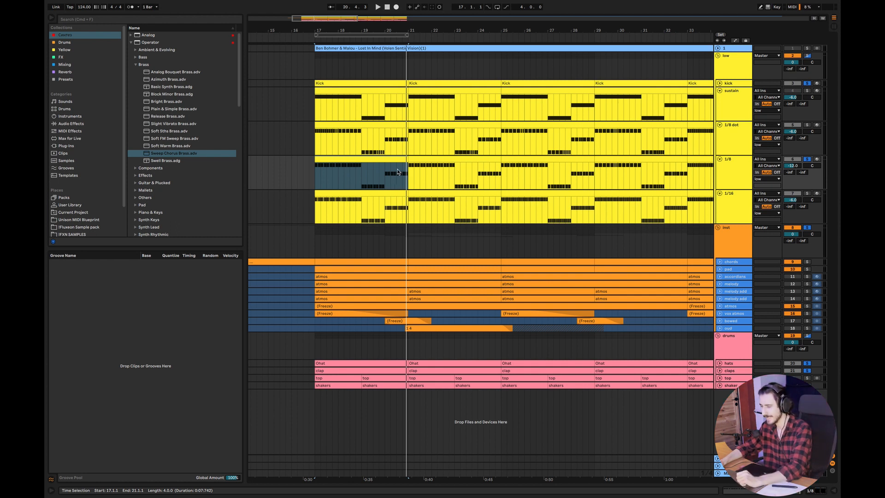
# - Switch the solo from the 1/8 track to the 1/16 track and select the first 1/16 clip
pyautogui.click(396, 177)
pyautogui.click(330, 160)
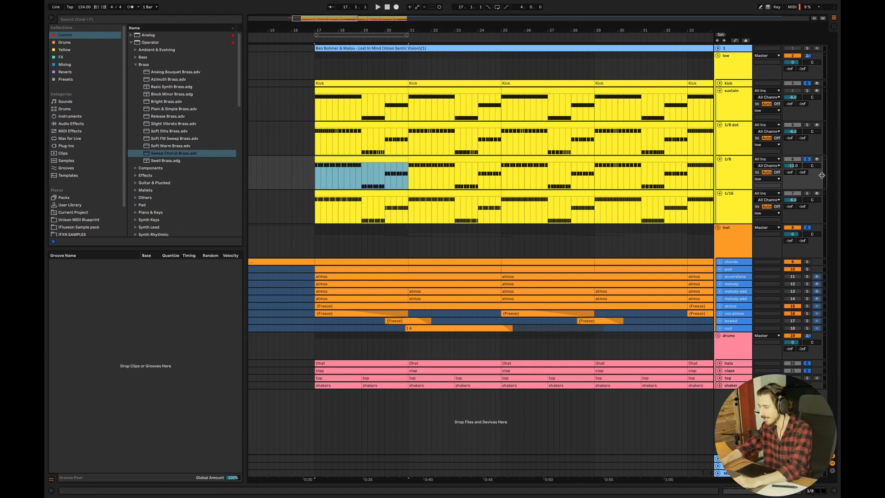
pyautogui.click(806, 159)
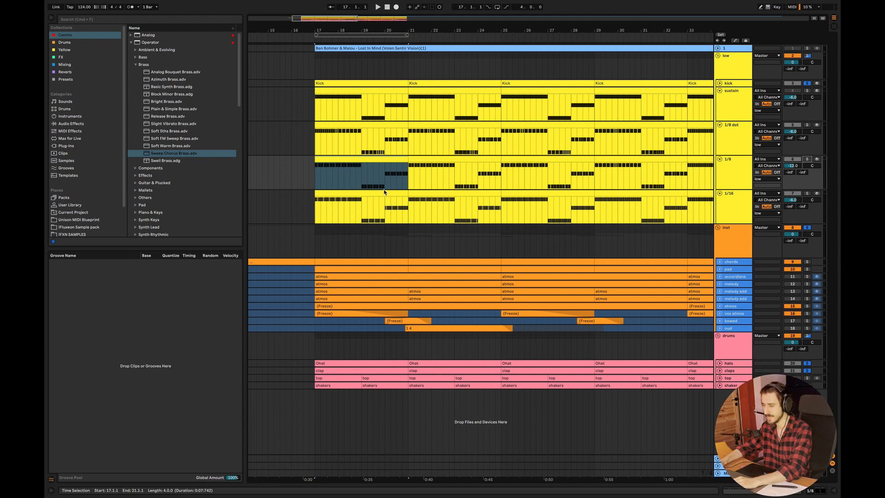
pyautogui.click(386, 193)
pyautogui.click(807, 193)
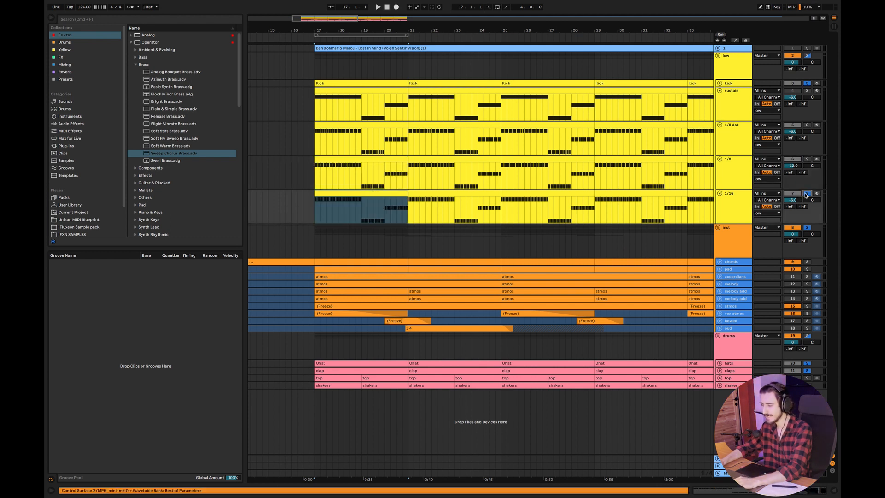
# - Lower the 1/16 track's volume to -12.0, audition its bassline from bar 17, and stop playback
pyautogui.click(325, 207)
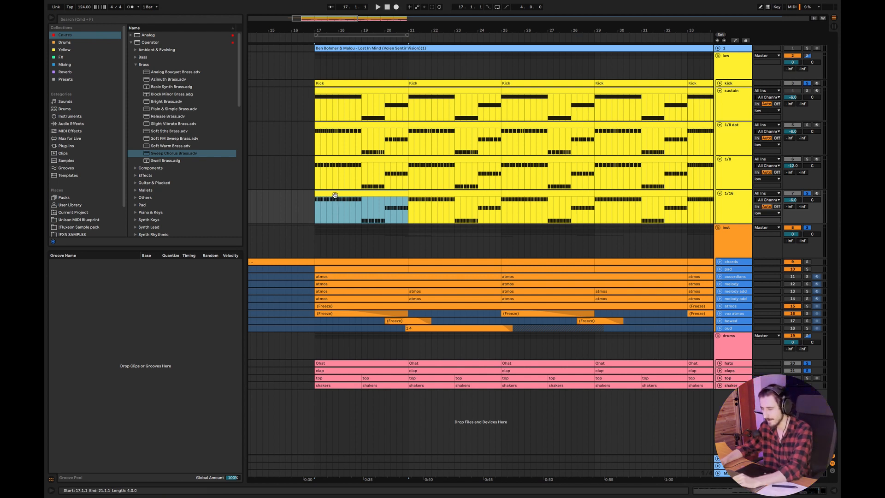
pyautogui.click(335, 194)
pyautogui.press('space')
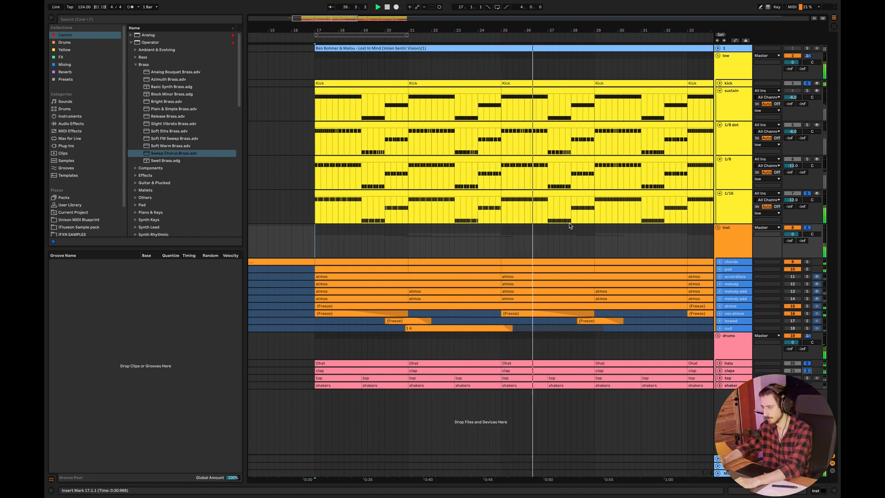
pyautogui.click(326, 213)
pyautogui.press('space')
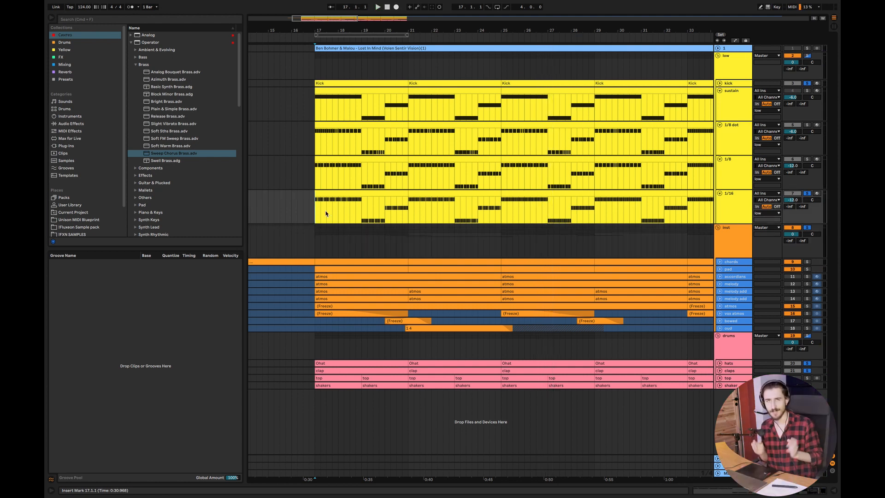